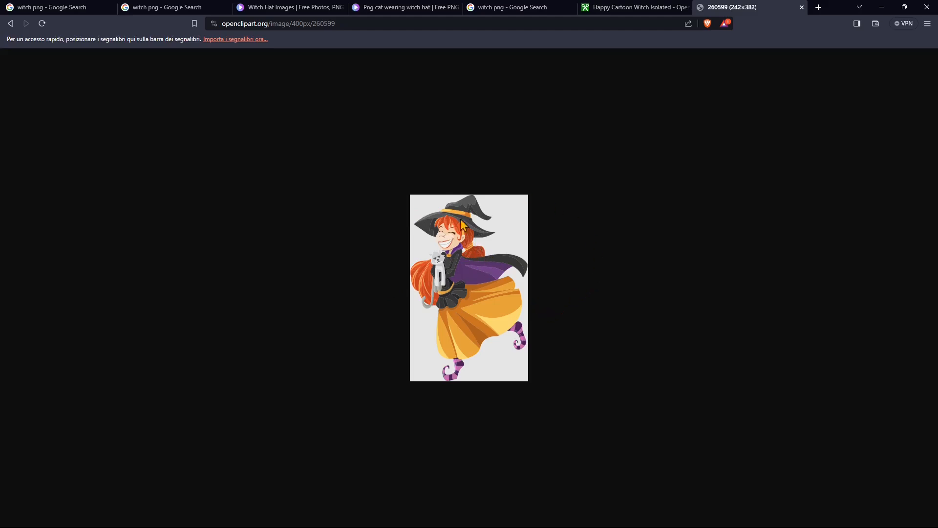
- Review the witch images in the open browser tabs and the Google image results for witch png
click(613, 12)
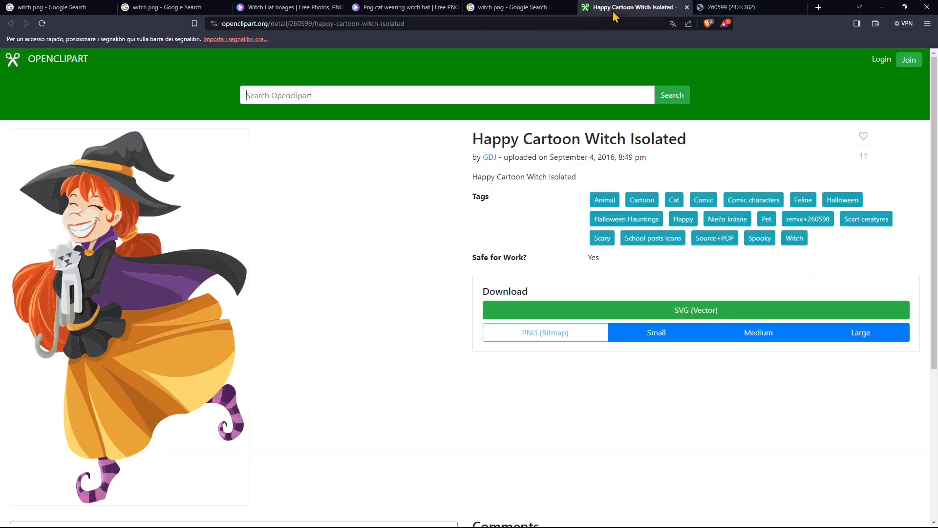
click(508, 7)
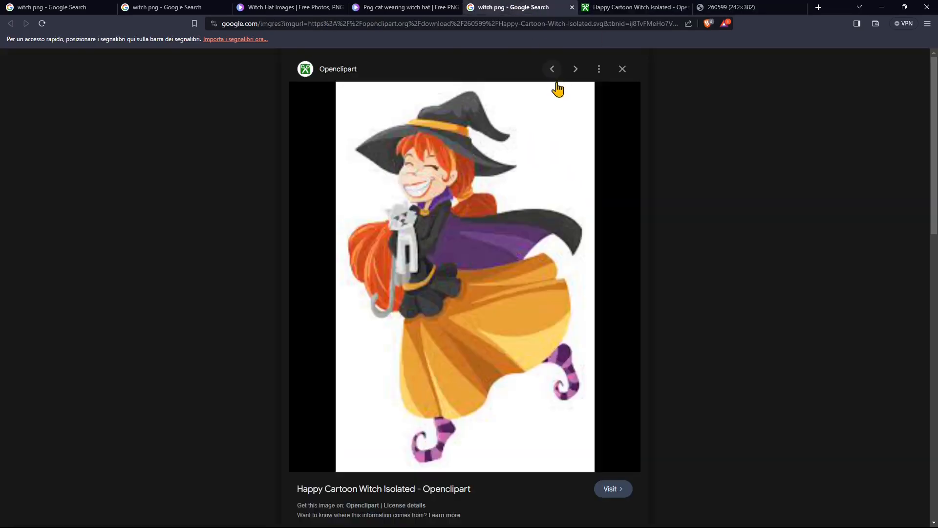
click(425, 7)
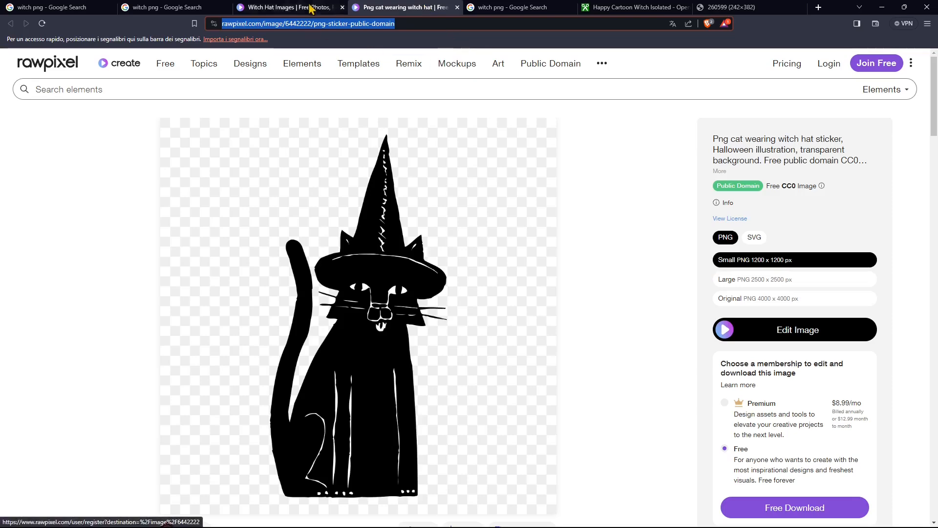
click(289, 7)
click(156, 9)
click(74, 7)
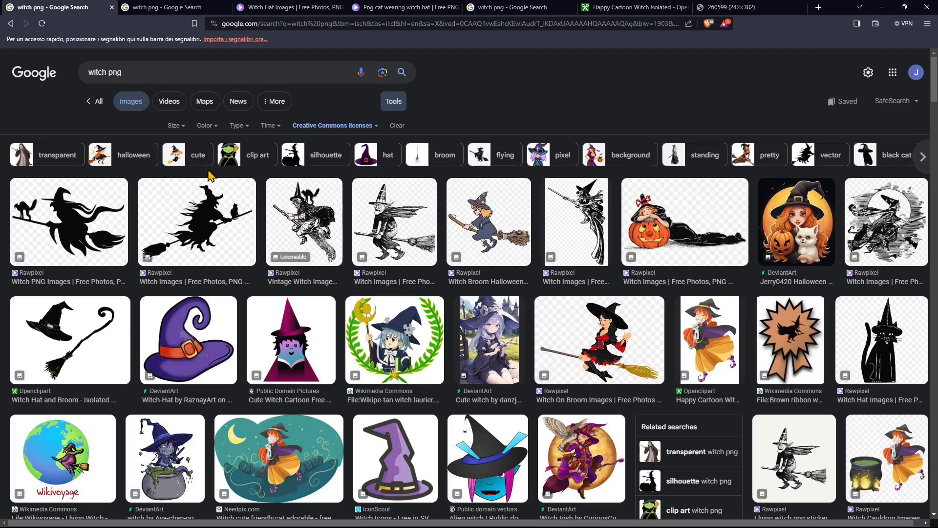
scroll(278, 371, down, 3)
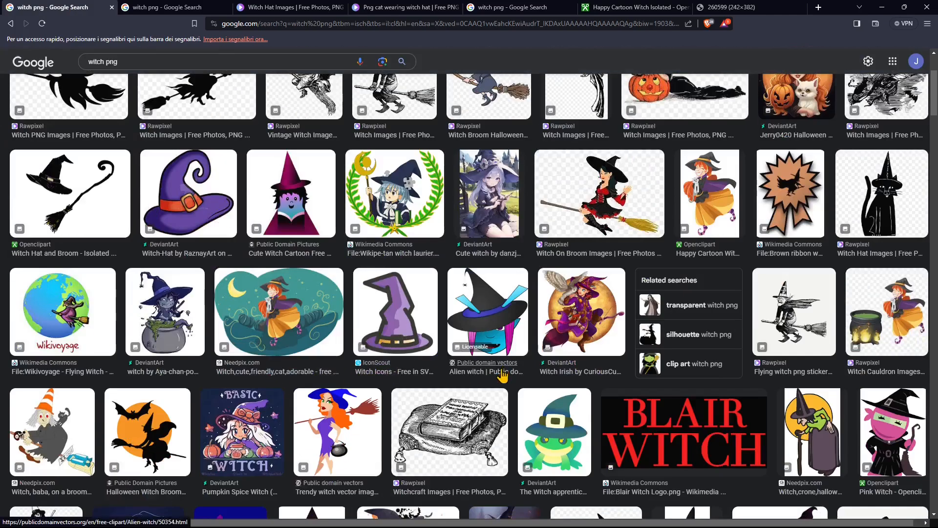
scroll(425, 264, up, 3)
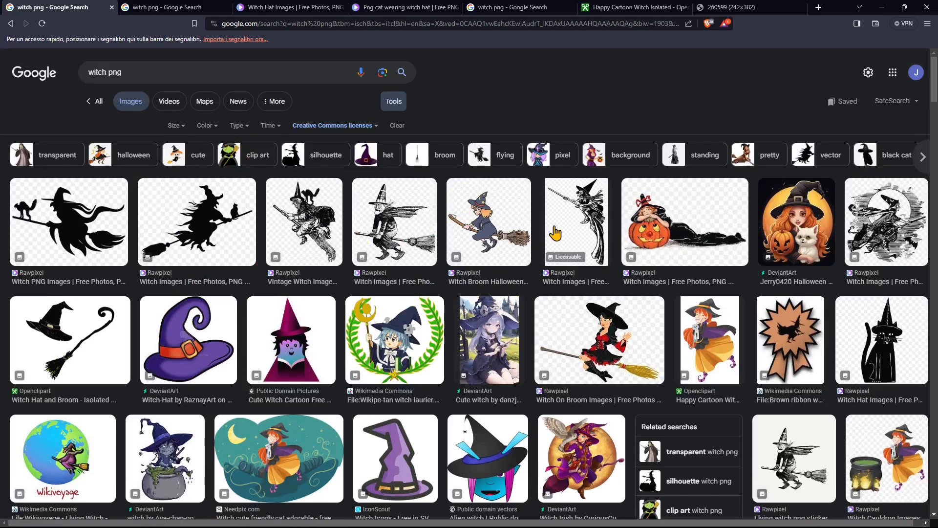
drag(122, 72, 106, 72)
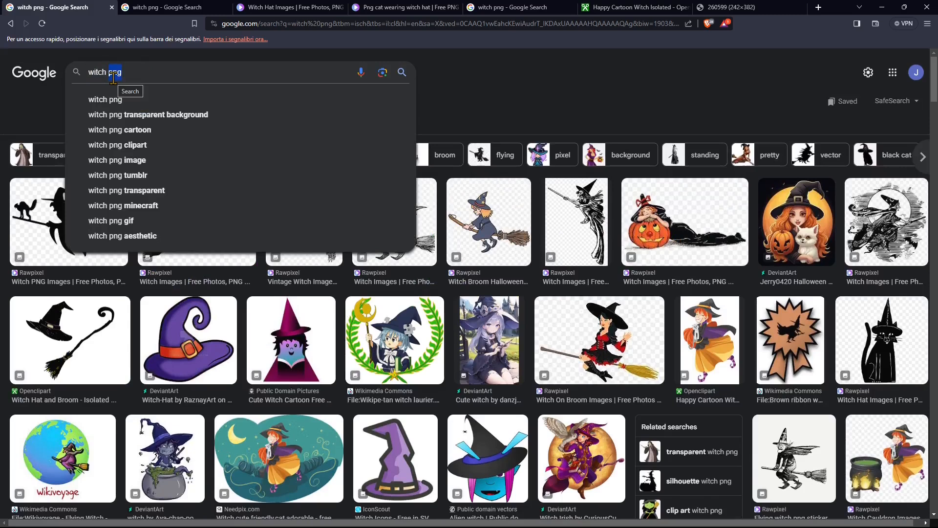
click(588, 88)
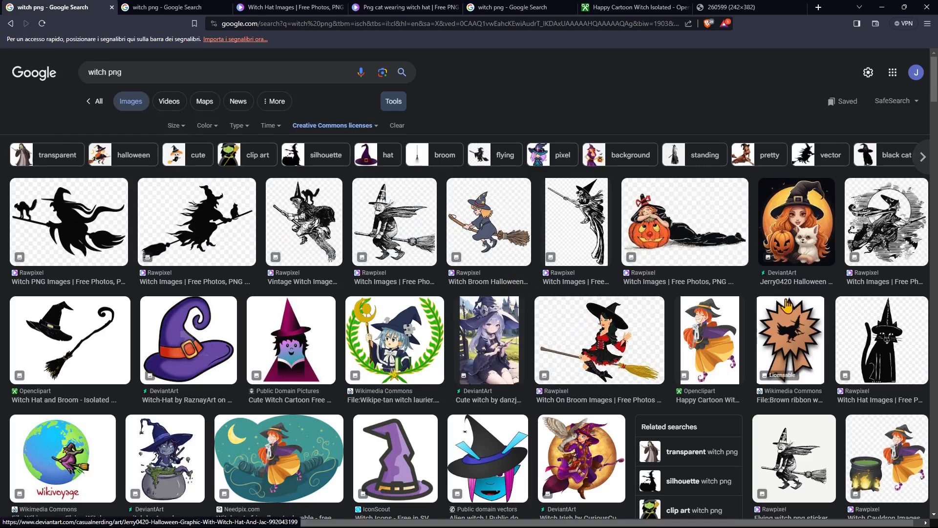
scroll(320, 263, down, 2)
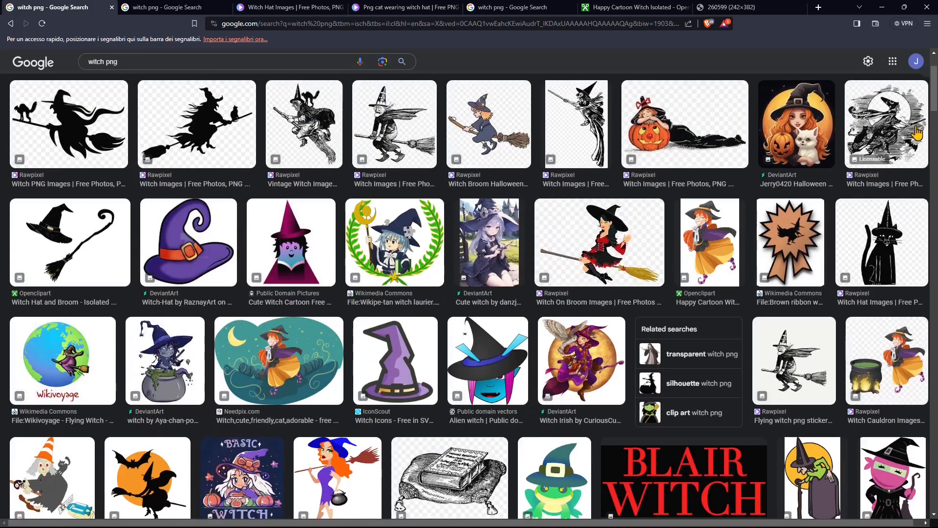
scroll(635, 271, down, 2)
scroll(747, 244, up, 4)
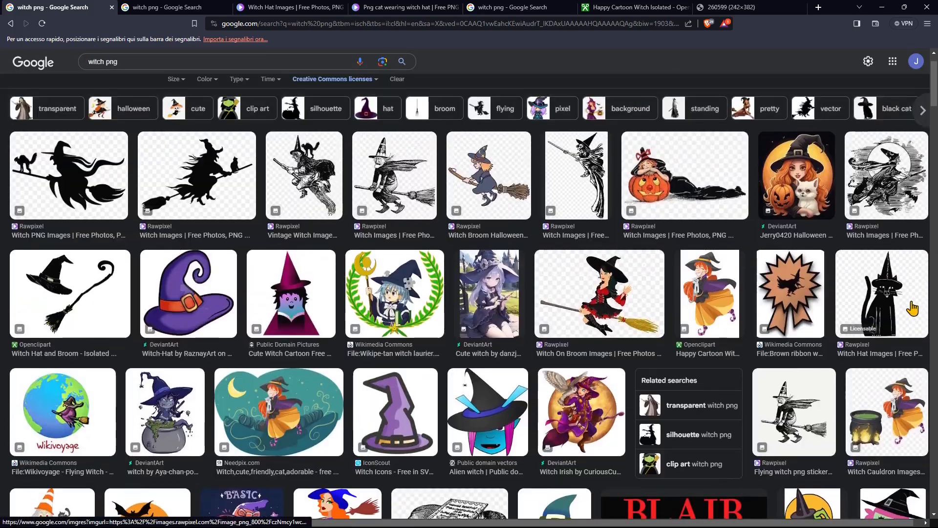
- Browse the rawpixel witch hat results and the cat-in-witch-hat sticker page, then revisit the cartoon witch tabs
click(192, 7)
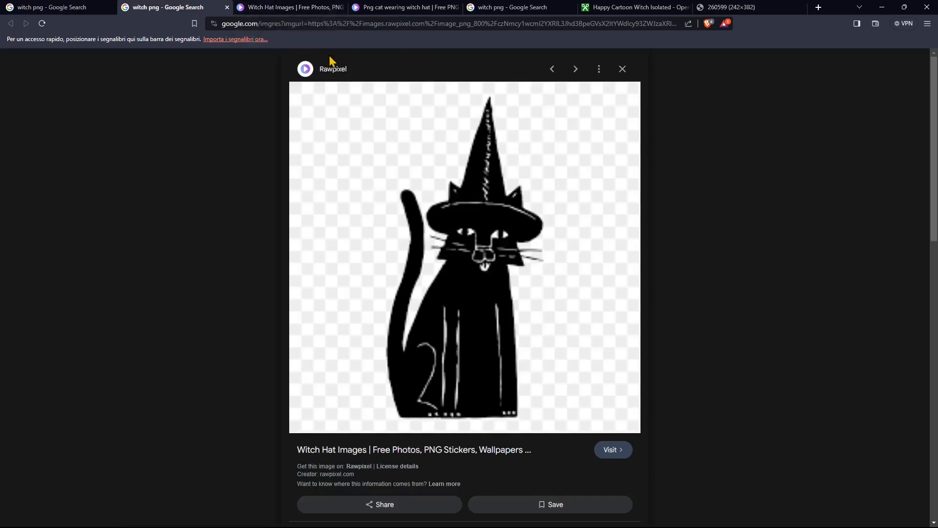
click(293, 9)
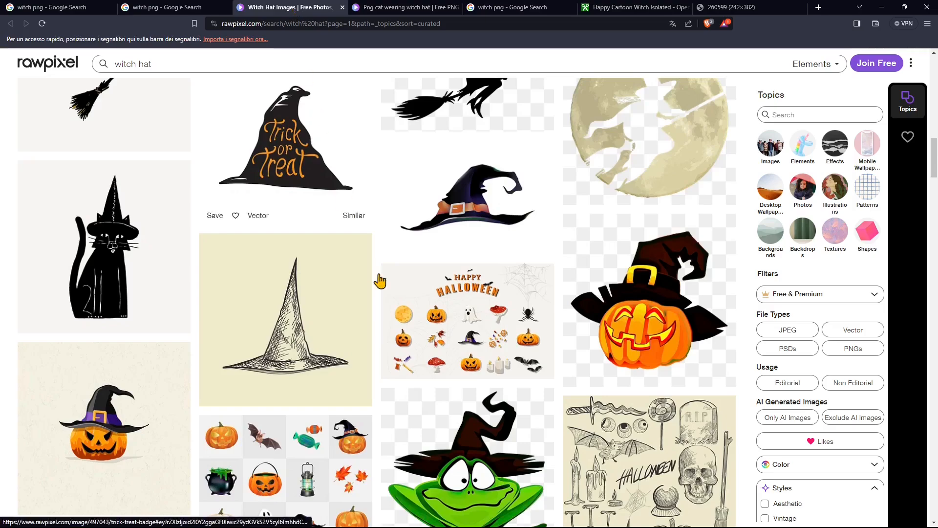
scroll(376, 278, up, 8)
scroll(386, 290, up, 10)
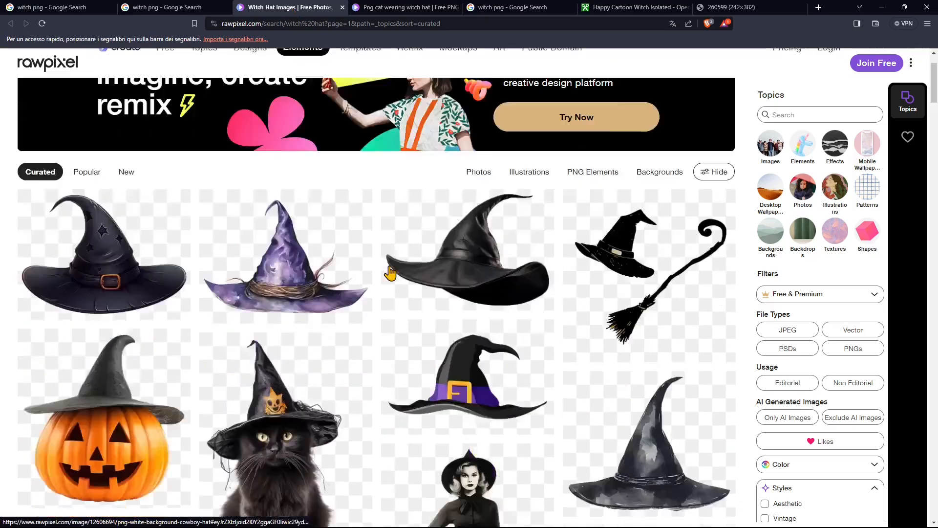
scroll(392, 258, down, 10)
scroll(399, 272, up, 3)
scroll(412, 287, down, 3)
scroll(429, 293, down, 1)
scroll(442, 314, up, 1)
click(464, 198)
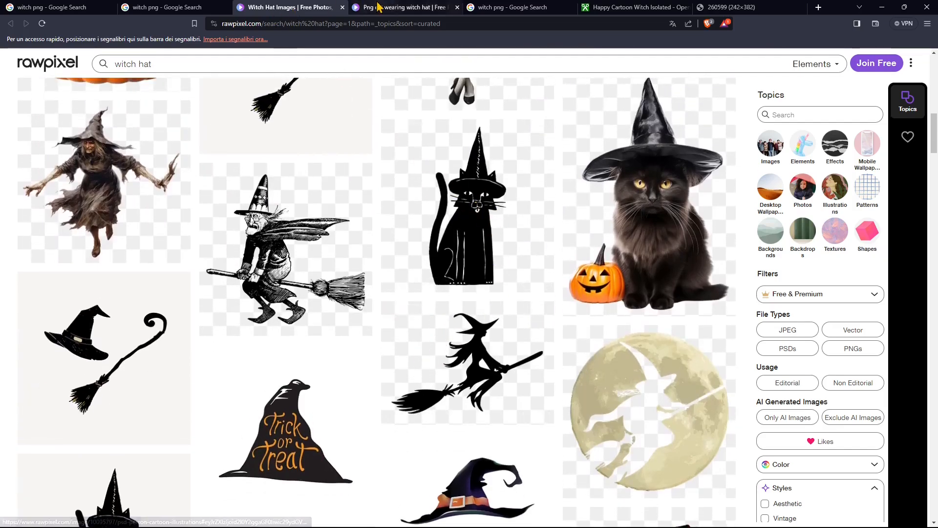
scroll(414, 370, down, 1)
scroll(414, 369, up, 1)
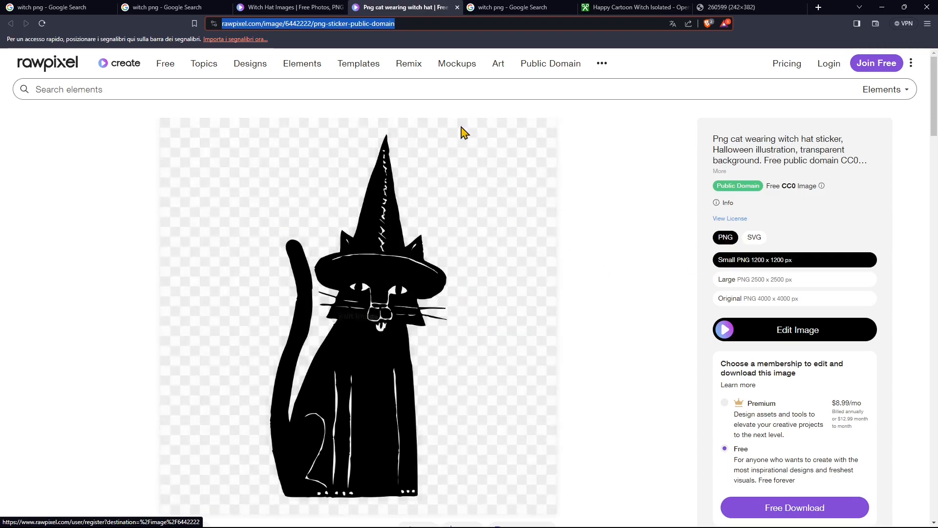
scroll(782, 431, down, 3)
scroll(783, 430, up, 3)
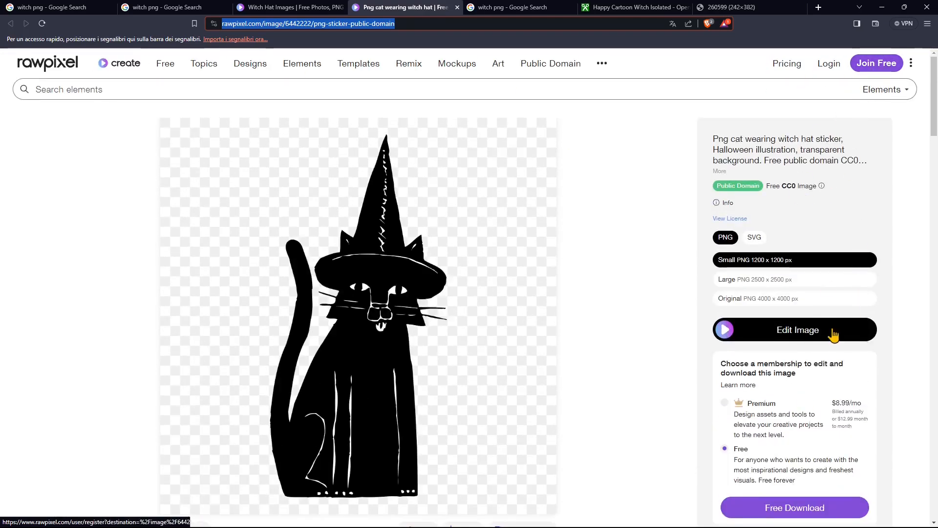
scroll(762, 371, down, 1)
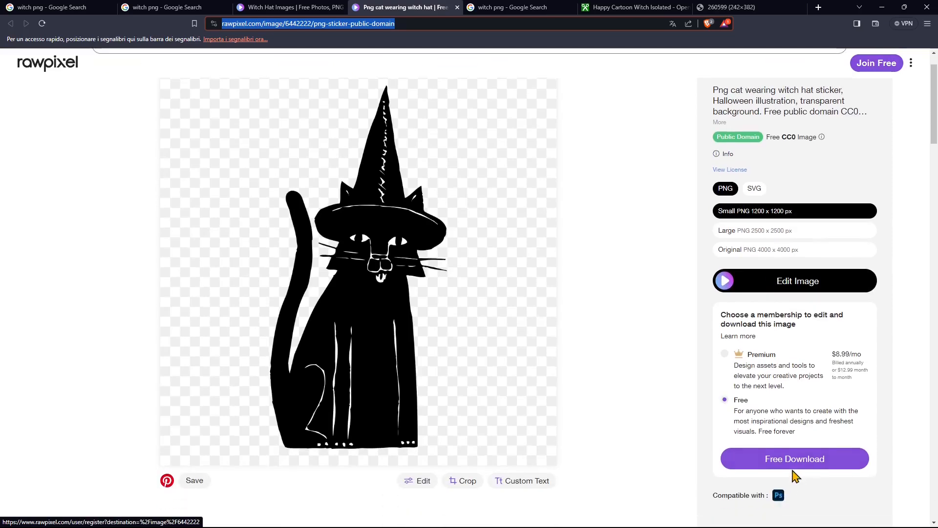
click(491, 8)
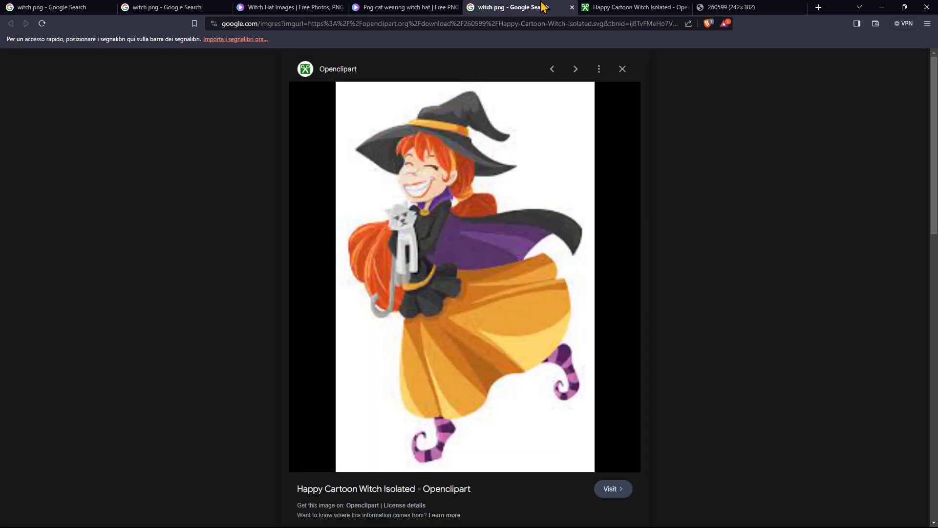
click(616, 7)
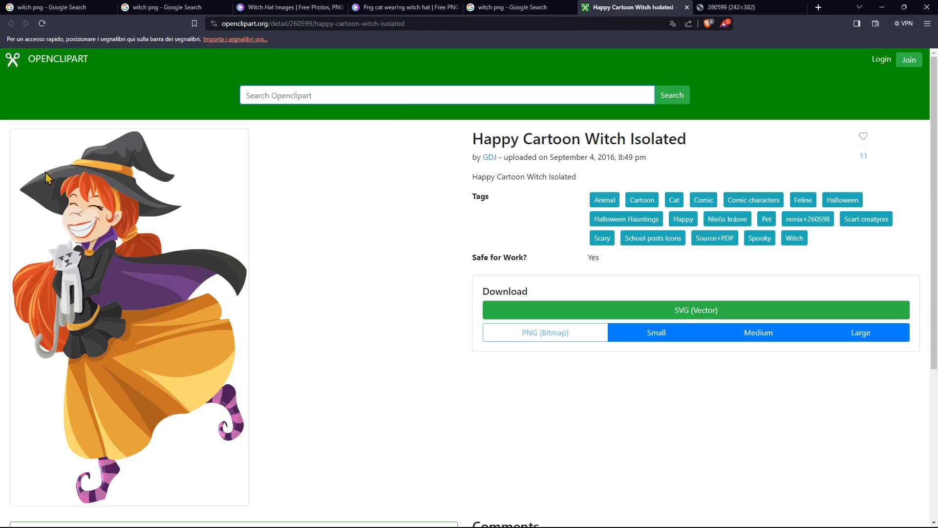
click(728, 8)
- Switch to Photoshop and open the rawpixel cat-in-witch-hat PNG from the Assets folder, discarding the embedded profile
click(885, 8)
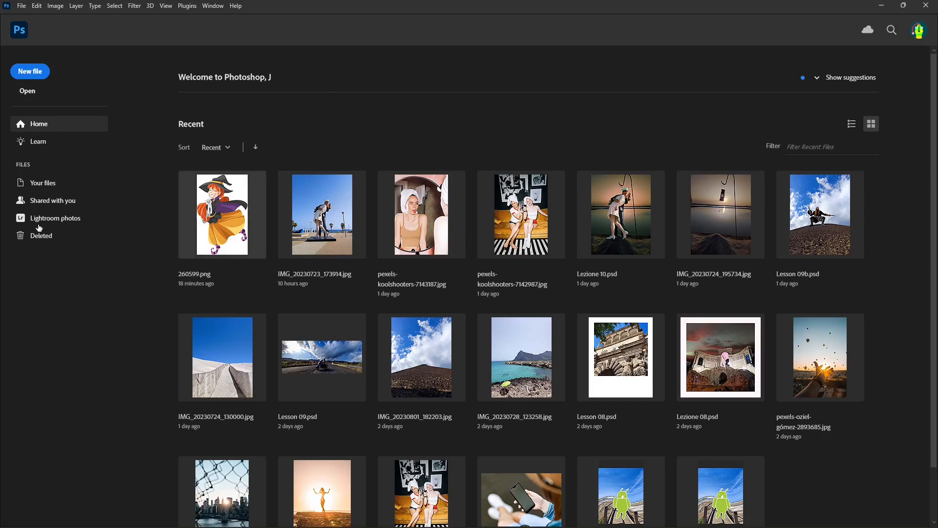
click(27, 91)
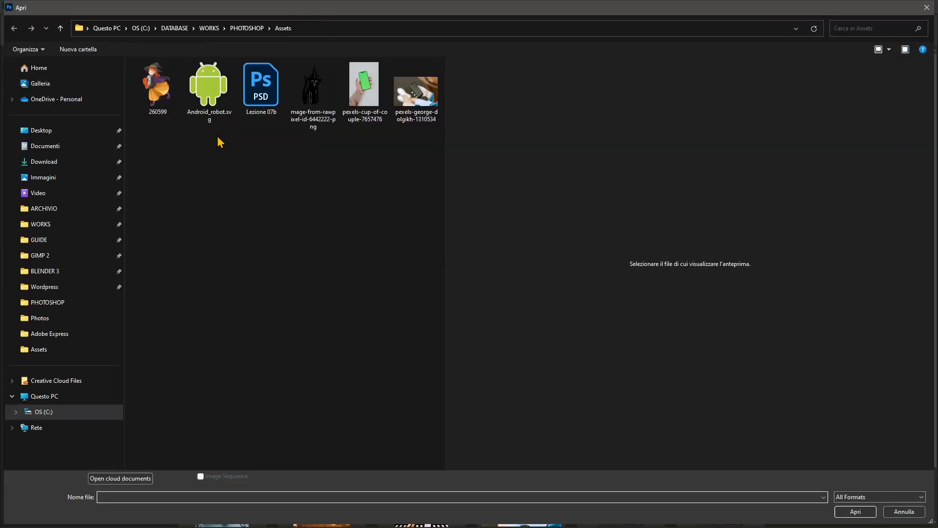
click(313, 90)
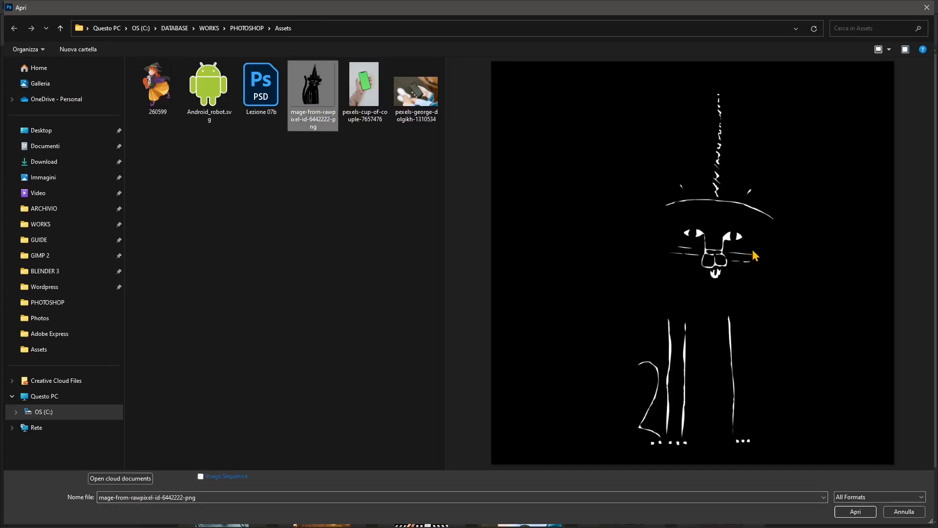
click(850, 511)
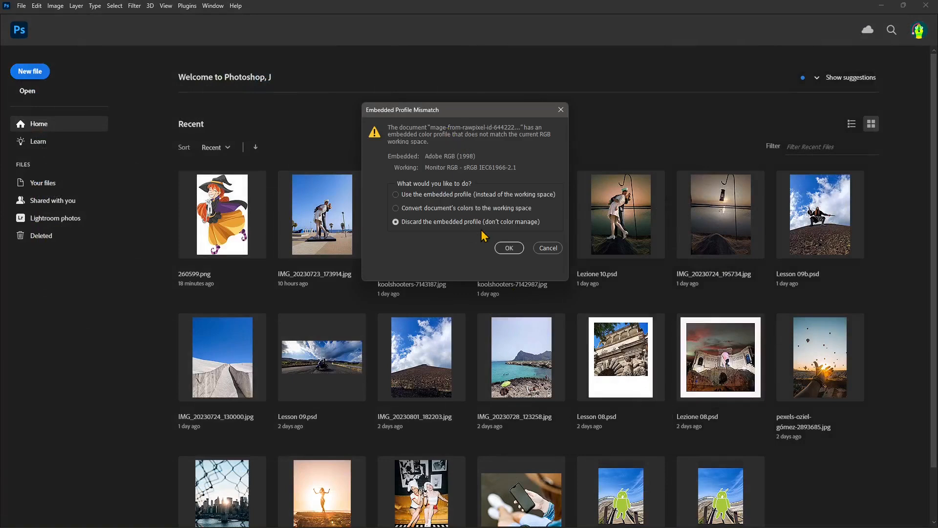
click(508, 248)
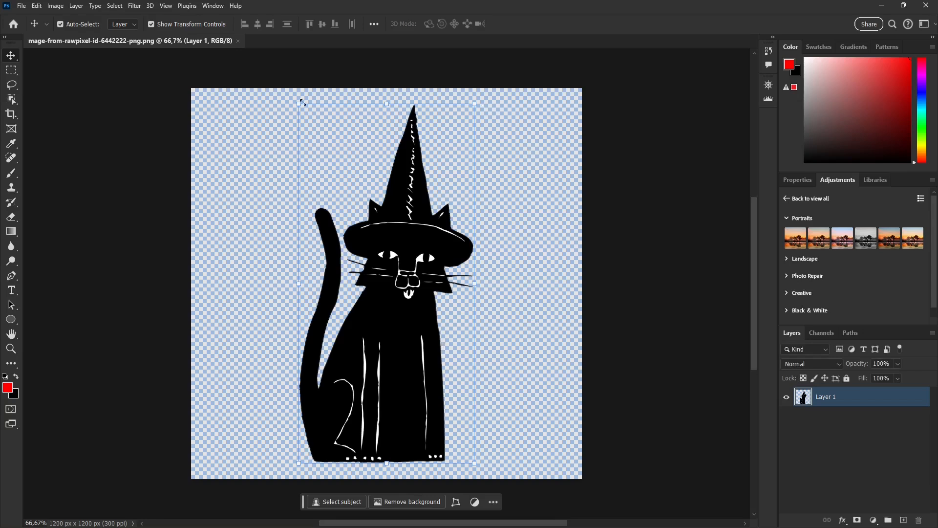
- Extend the canvas on all four sides with the Crop tool to about 1815 × 1323 px, keeping Transparent fill
click(263, 143)
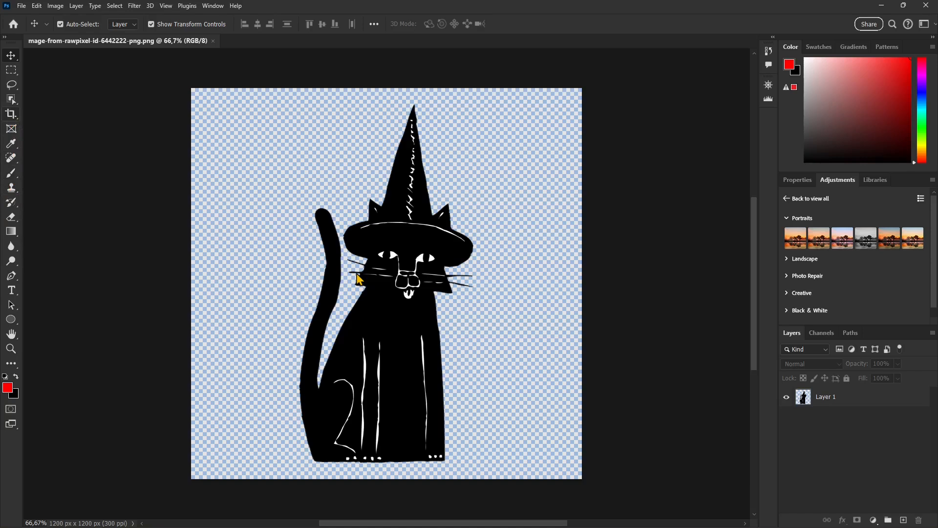
key(c)
drag(584, 284, 629, 283)
drag(145, 283, 93, 284)
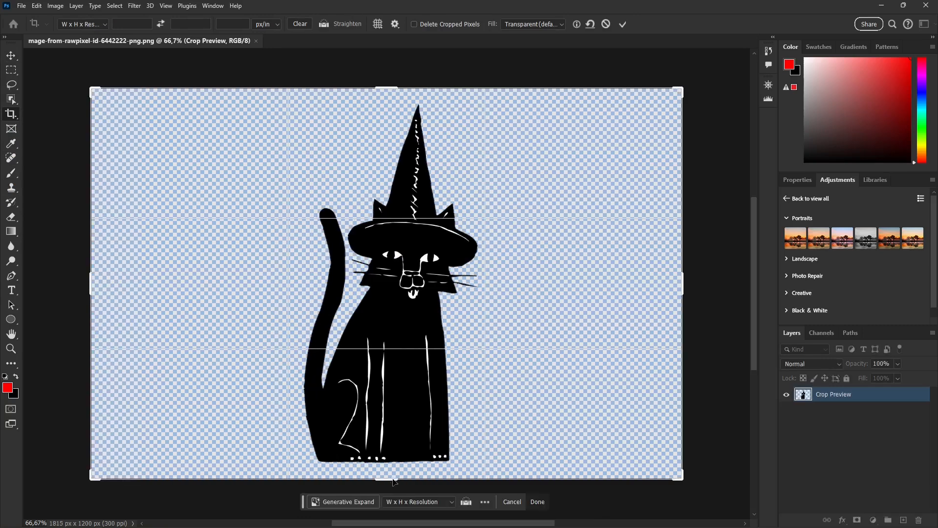
drag(389, 483, 390, 495)
drag(387, 87, 391, 57)
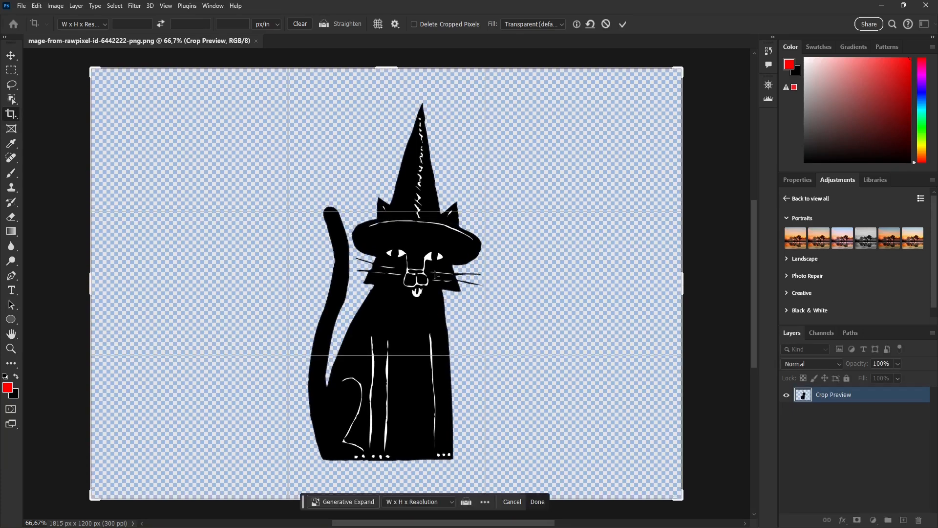
click(541, 24)
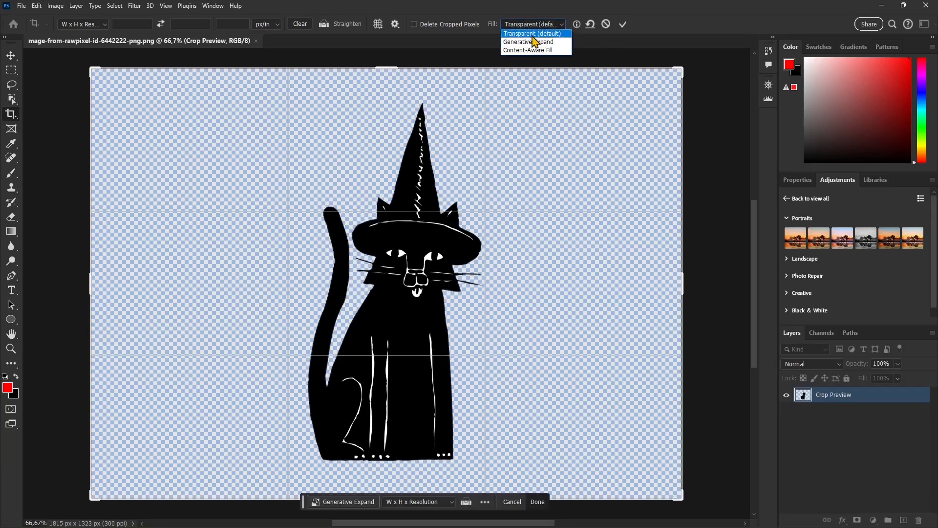
click(537, 35)
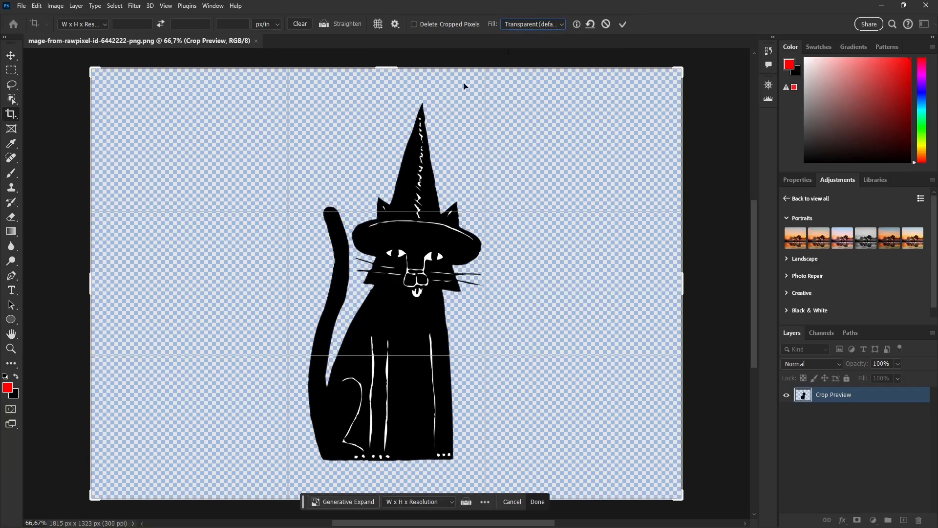
click(622, 24)
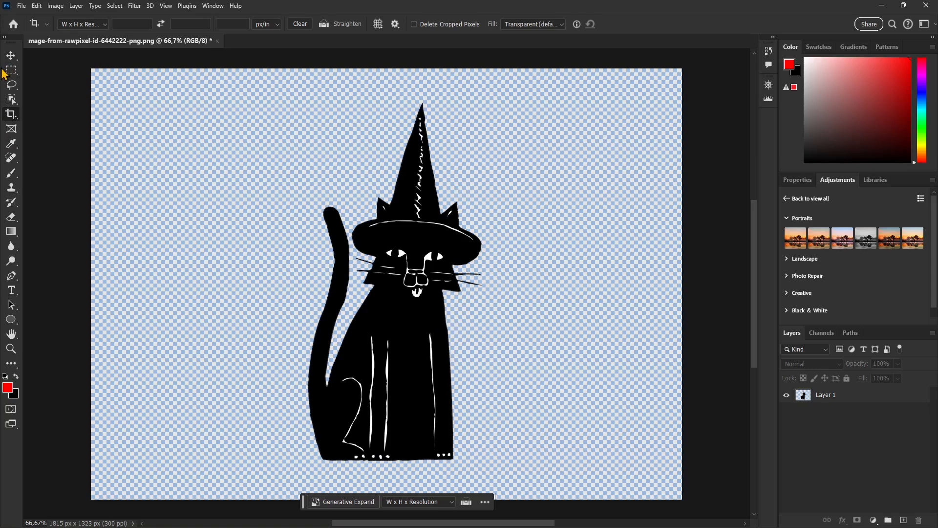
- Start Puppet Warp on Layer 1 and set the mesh density to More Points
click(37, 7)
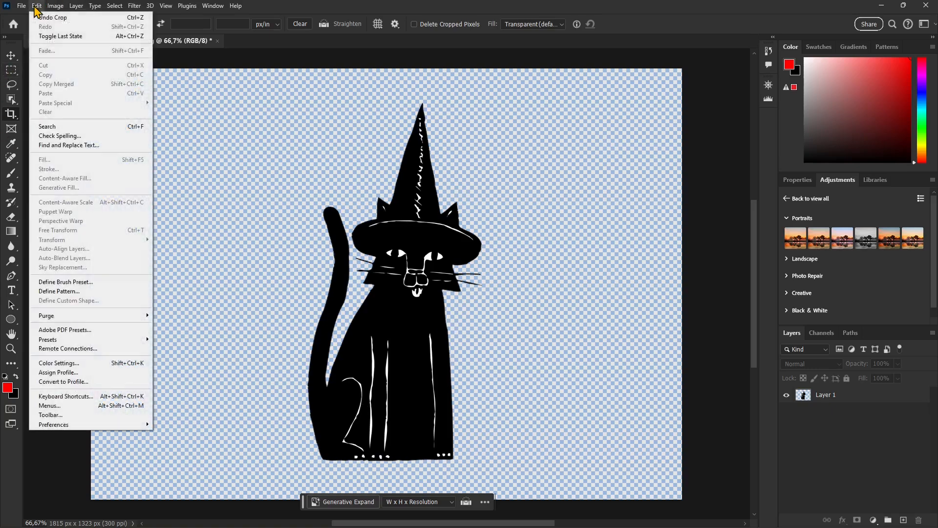
click(210, 119)
click(819, 397)
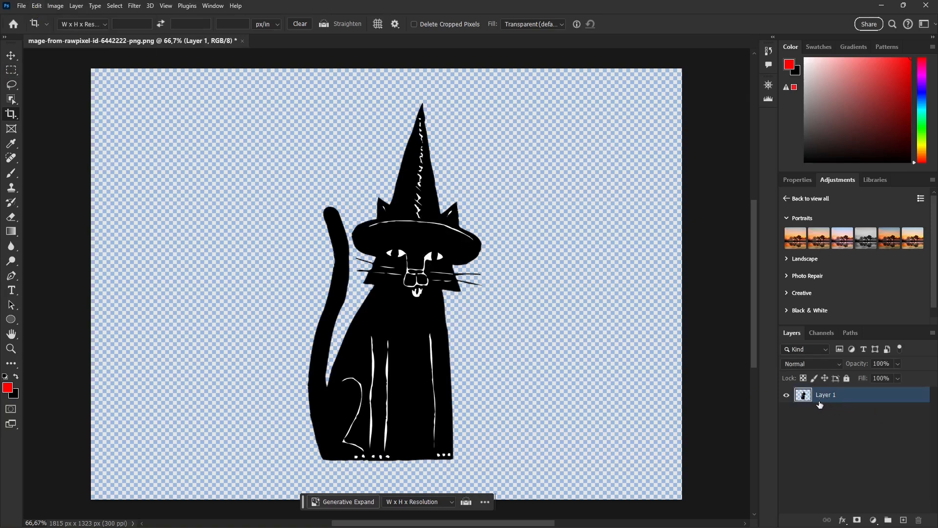
click(37, 6)
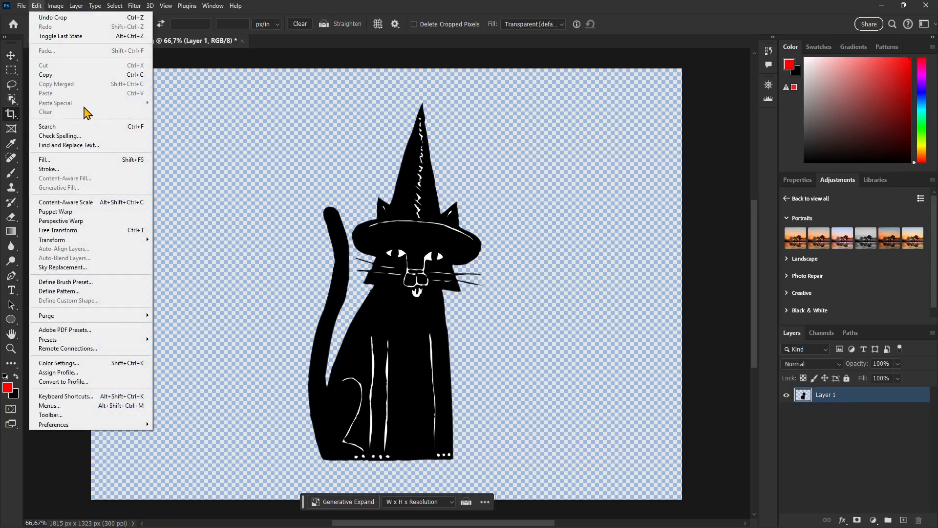
click(64, 213)
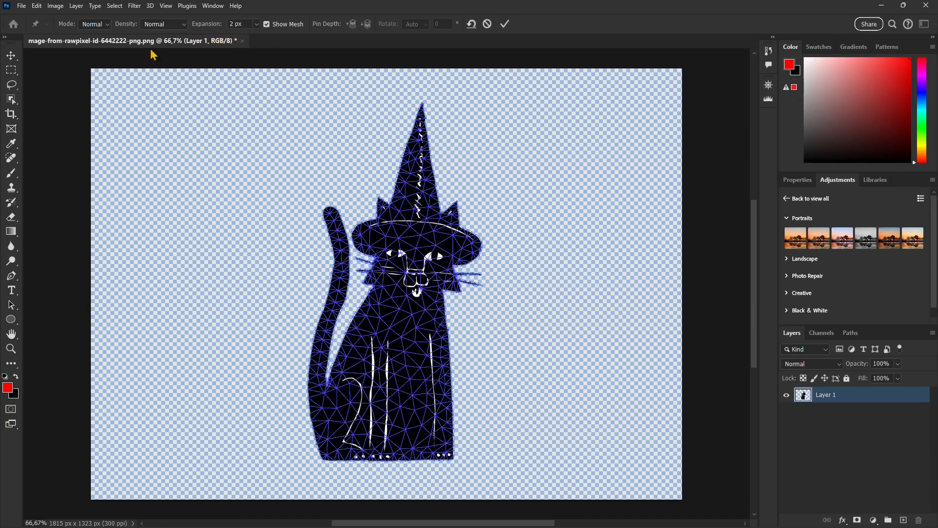
click(161, 24)
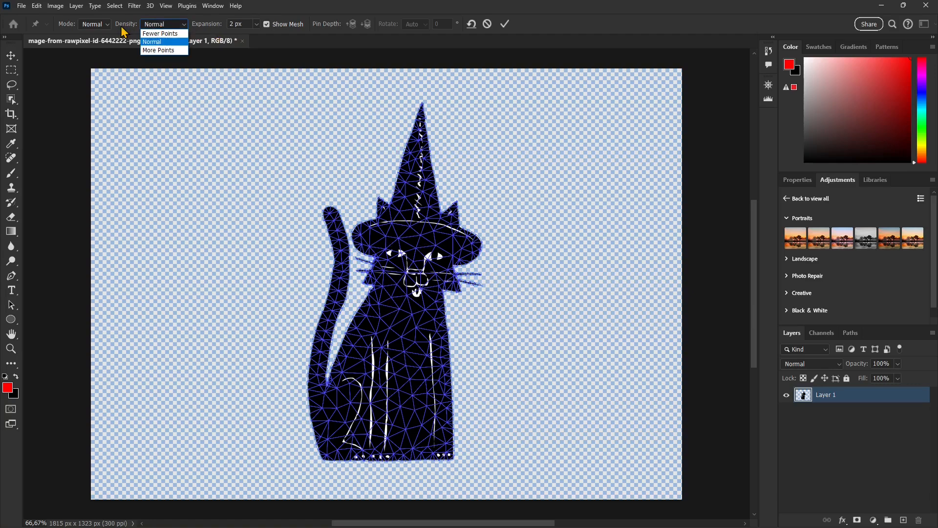
click(158, 51)
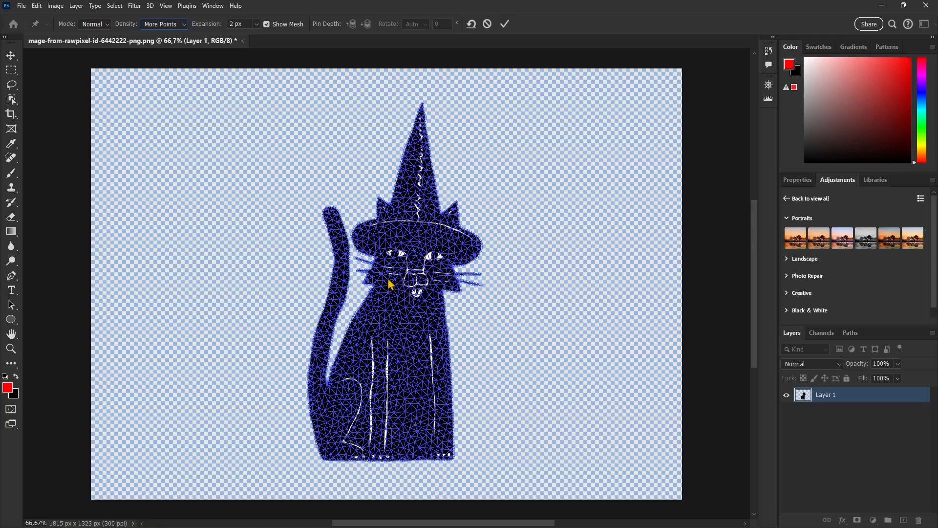
- Place pins on the cat's head, chest, feet, hip, back and along the tail
click(417, 273)
click(410, 329)
click(409, 423)
click(330, 424)
click(317, 387)
click(330, 310)
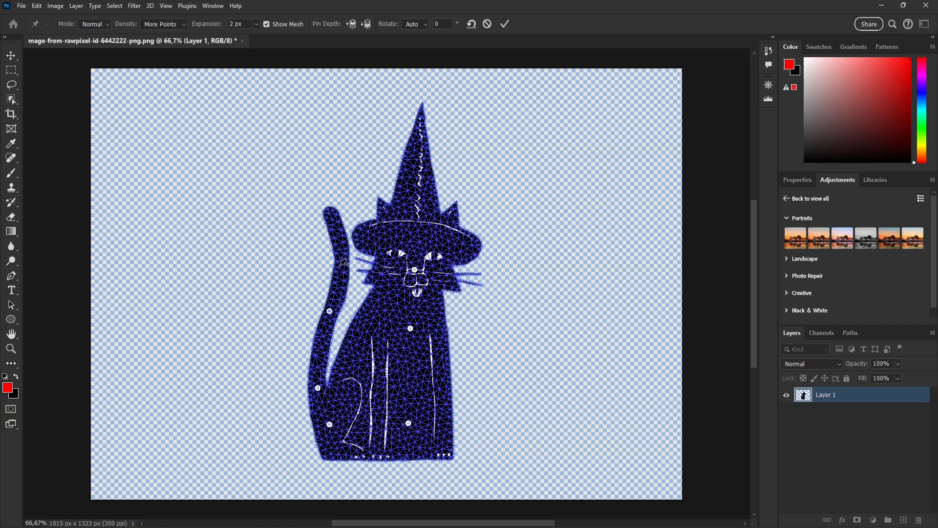
click(333, 216)
- Tilt the cat's head up to the right with the head and chest pins, keeping the hat's tip upright
click(414, 269)
drag(419, 276, 444, 239)
drag(411, 329, 409, 291)
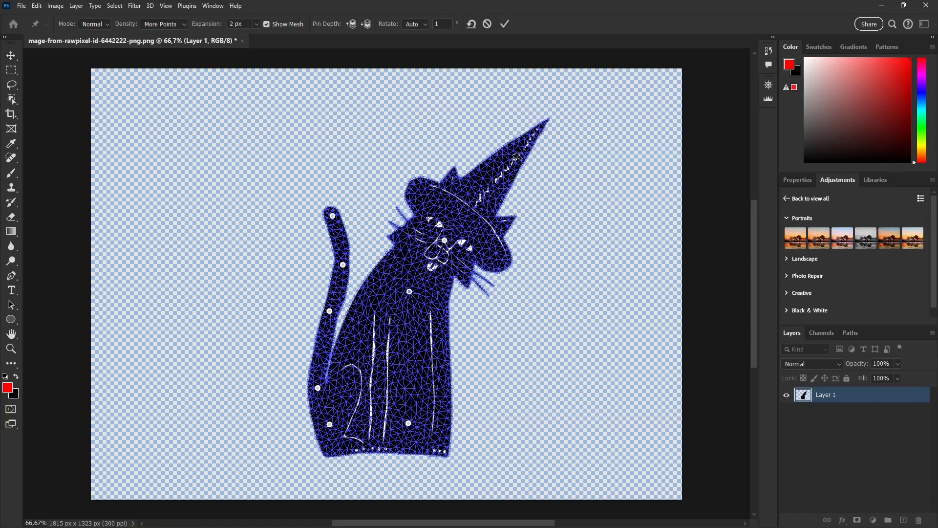
drag(515, 164, 455, 147)
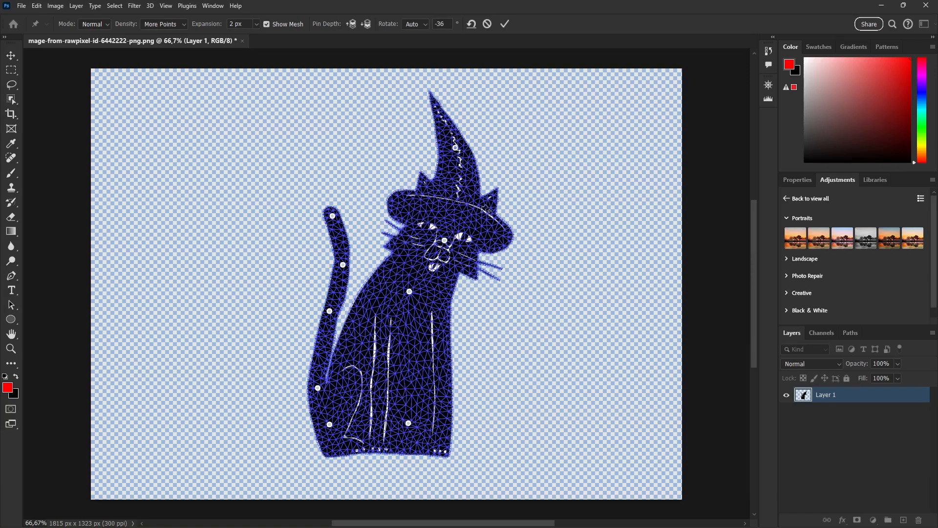
mouse_move(448, 387)
mouse_down()
mouse_move(468, 390)
mouse_move(435, 394)
mouse_up()
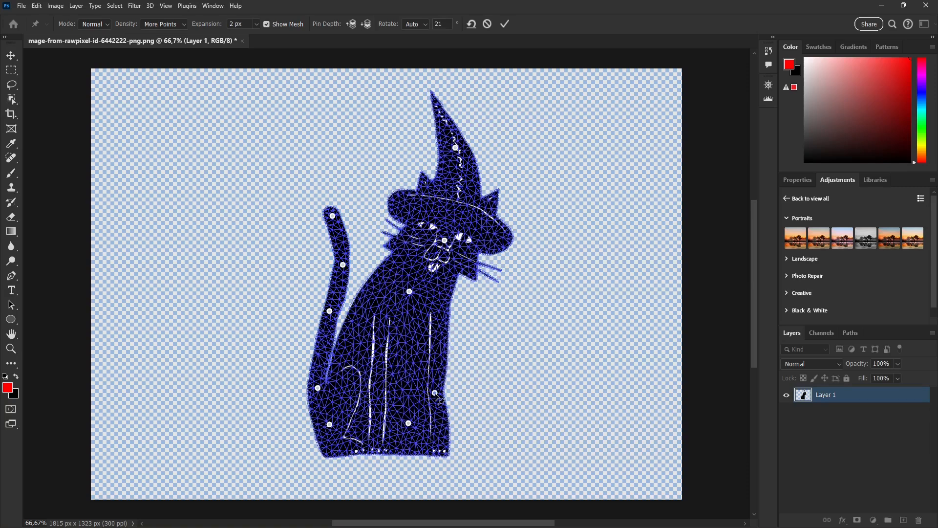
key(alt)
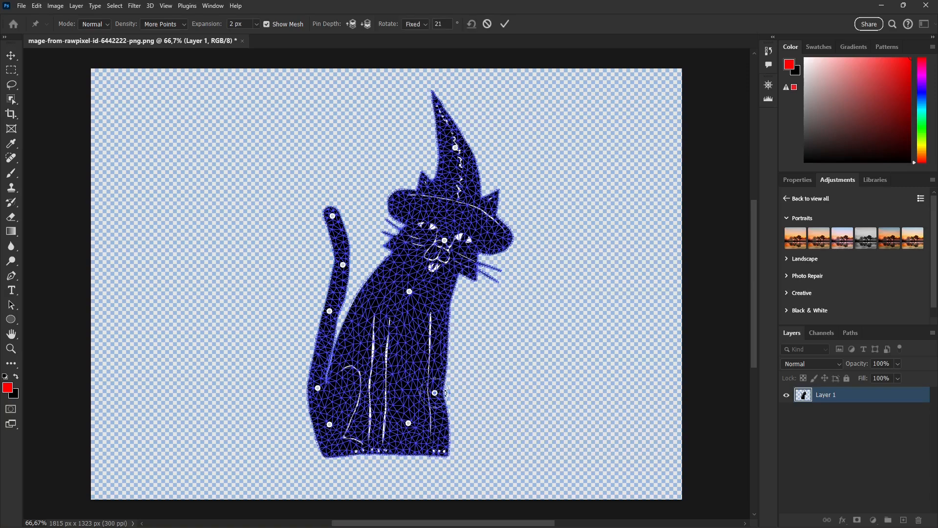
alt+click(439, 396)
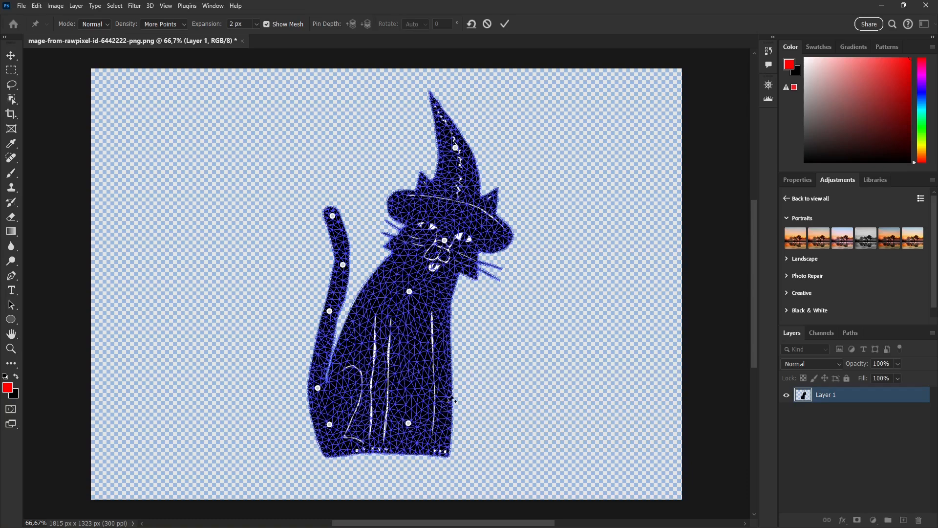
- Swing the tail out into a long curve toward the upper left and rotate its tip pin
mouse_move(411, 294)
mouse_down()
mouse_move(424, 293)
mouse_move(417, 299)
mouse_up()
drag(292, 211, 255, 190)
drag(342, 265, 311, 232)
drag(329, 311, 323, 282)
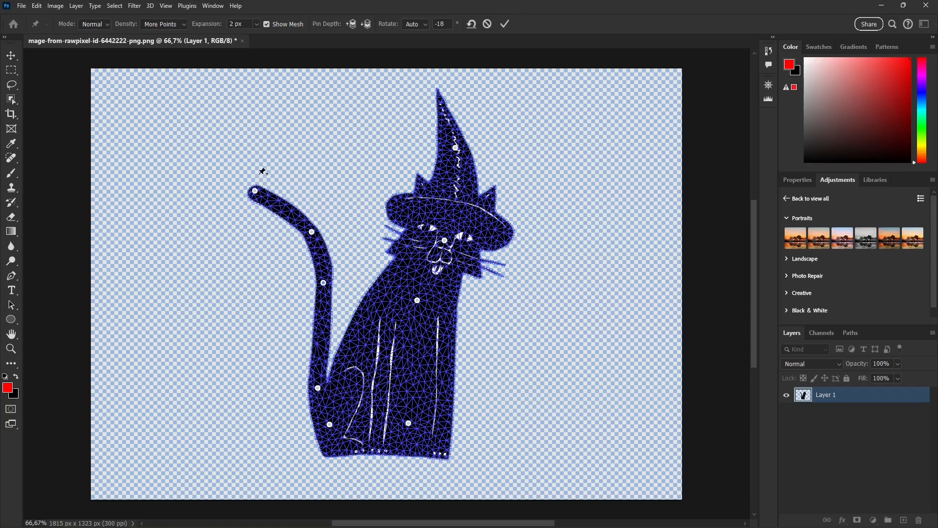
key(alt)
drag(254, 177, 281, 196)
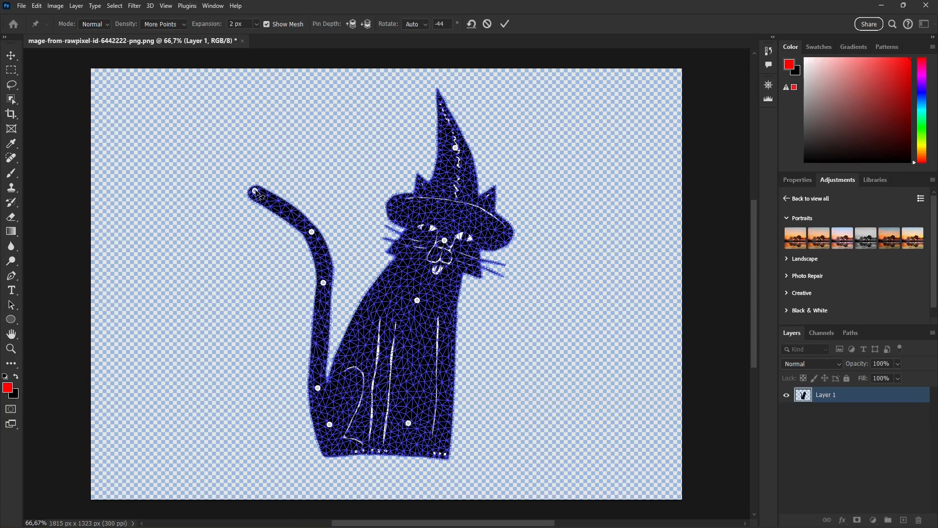
key(alt)
mouse_move(252, 180)
mouse_down()
mouse_move(266, 193)
mouse_move(274, 182)
mouse_move(247, 187)
mouse_move(255, 181)
mouse_up()
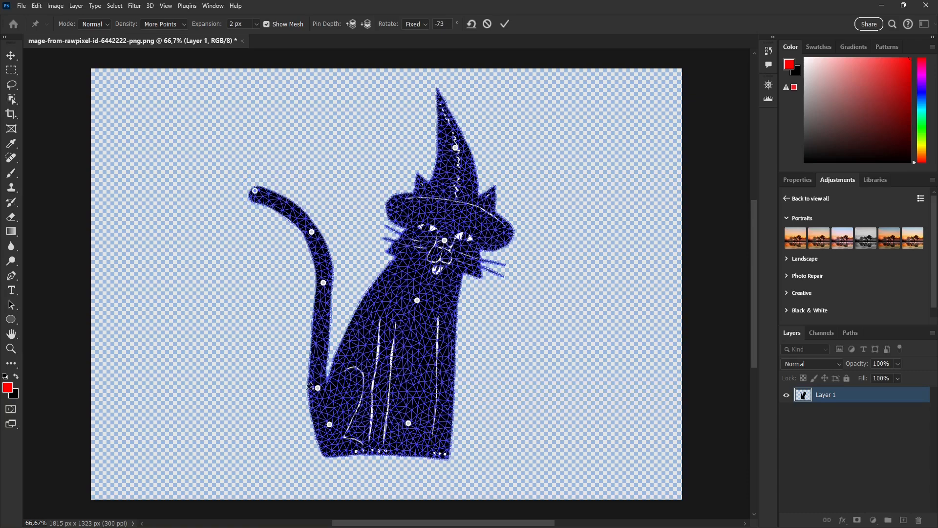
- Push the hip and front-foot pins outward to widen the lower body, and lift the back with a new pin
drag(330, 429, 317, 429)
drag(318, 388, 293, 373)
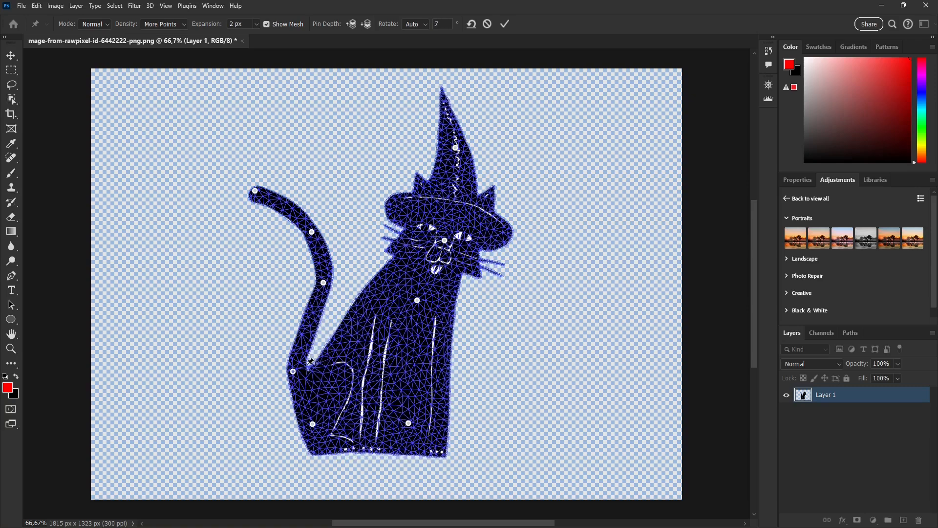
click(345, 337)
drag(346, 338, 341, 322)
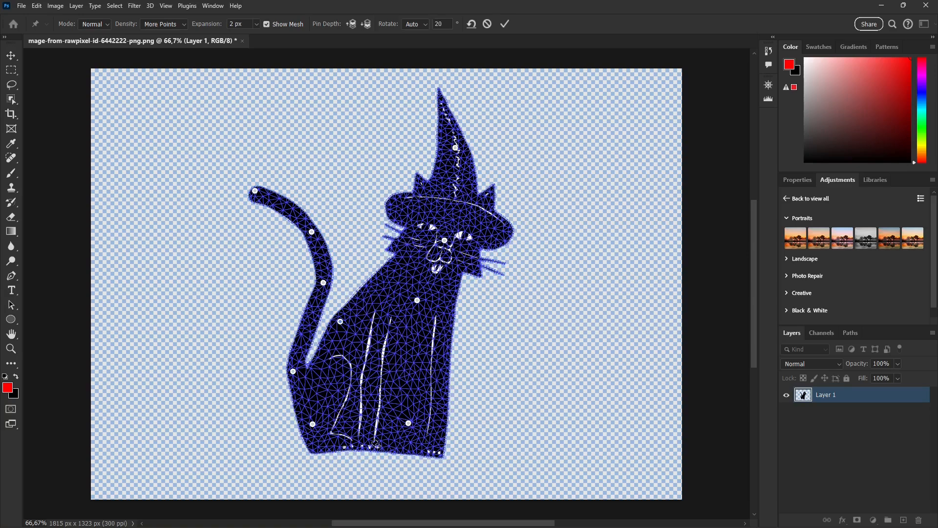
- Spread the pins along the base outward to widen and flatten the cat's bottom edge
mouse_move(376, 448)
mouse_down()
mouse_move(378, 462)
mouse_move(376, 455)
mouse_up()
click(318, 452)
drag(318, 452, 306, 458)
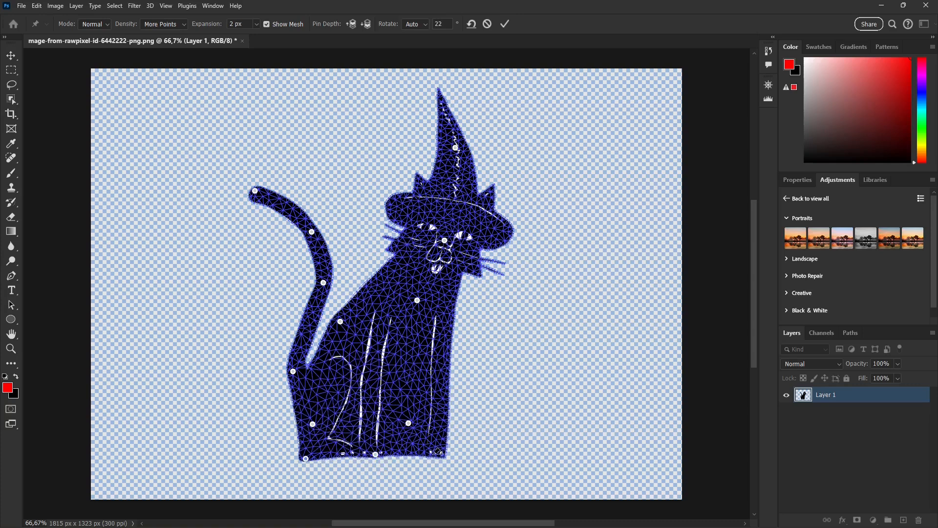
drag(444, 457, 457, 460)
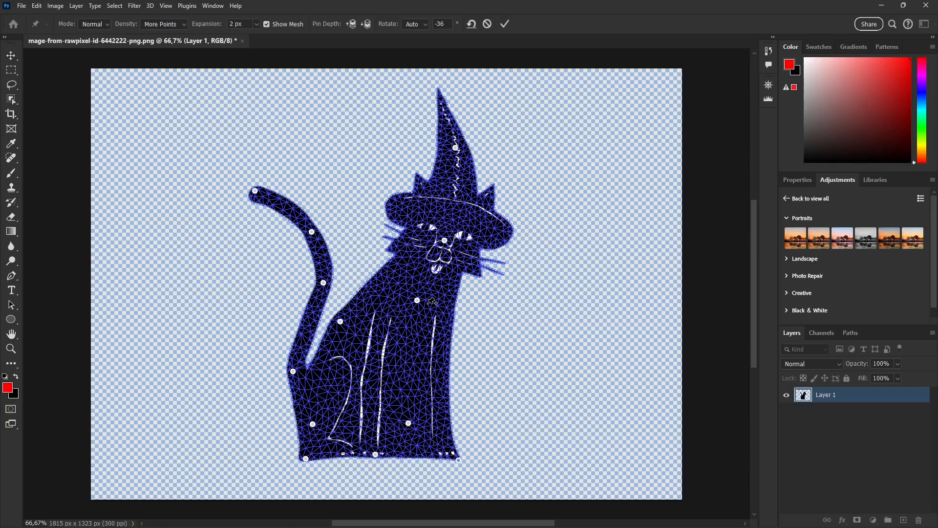
- Commit the Puppet Warp
click(503, 29)
key(c)
key(Return)
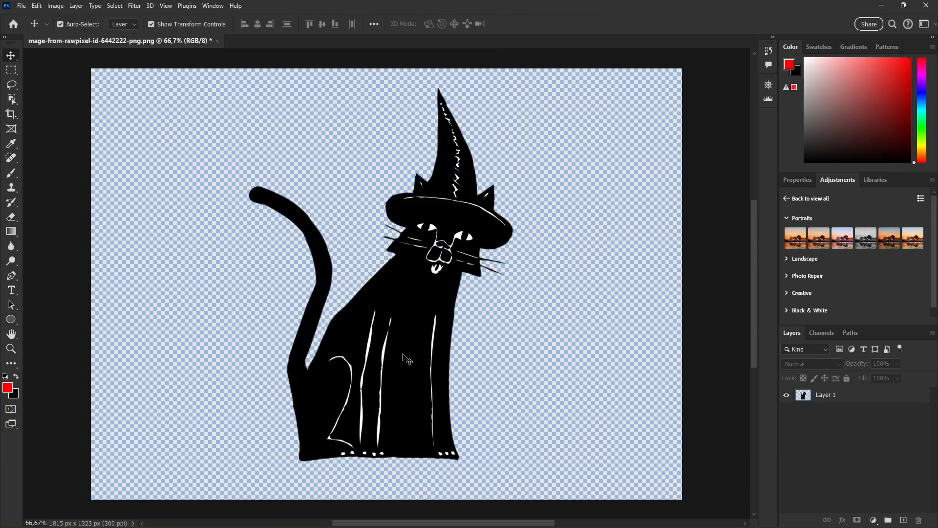
- Zoom in to examine the reshaped cat
scroll(417, 355, up, 1)
scroll(370, 373, up, 1)
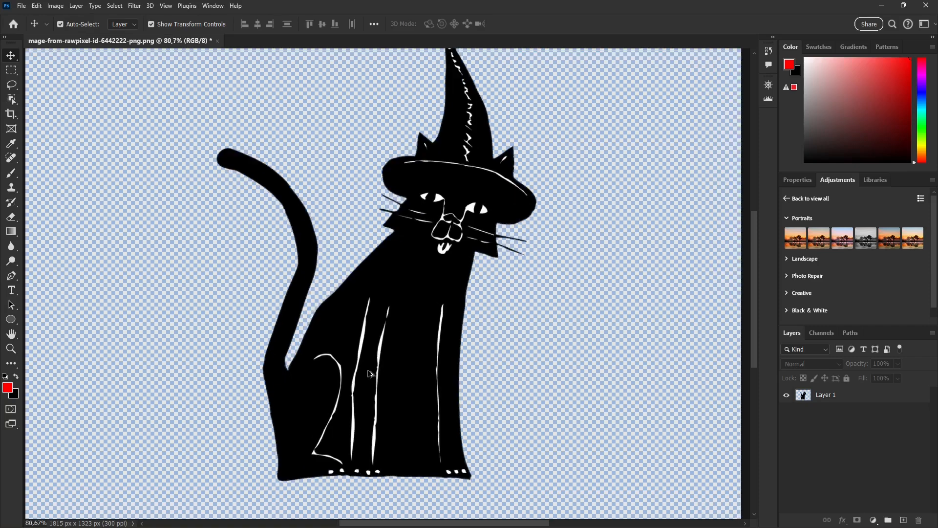
scroll(384, 375, up, 1)
scroll(389, 376, down, 1)
scroll(393, 376, down, 2)
scroll(396, 384, up, 1)
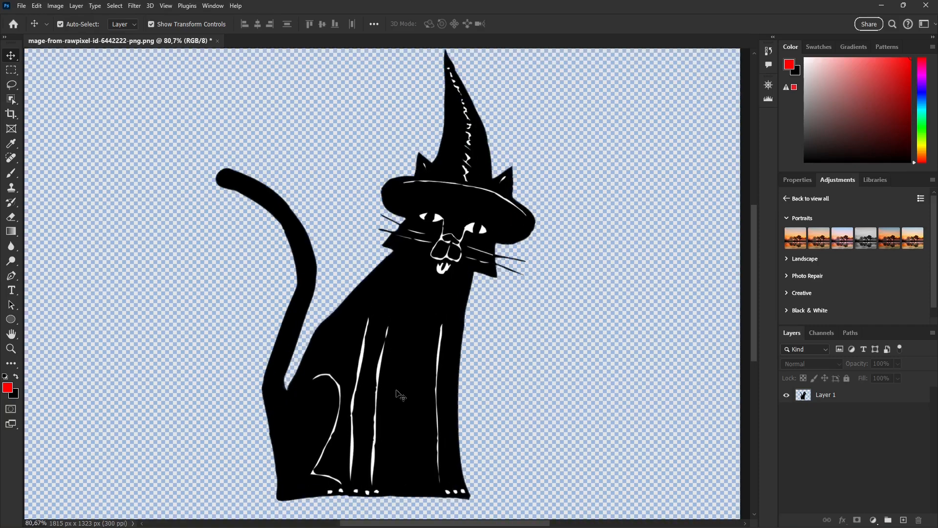
scroll(402, 395, up, 1)
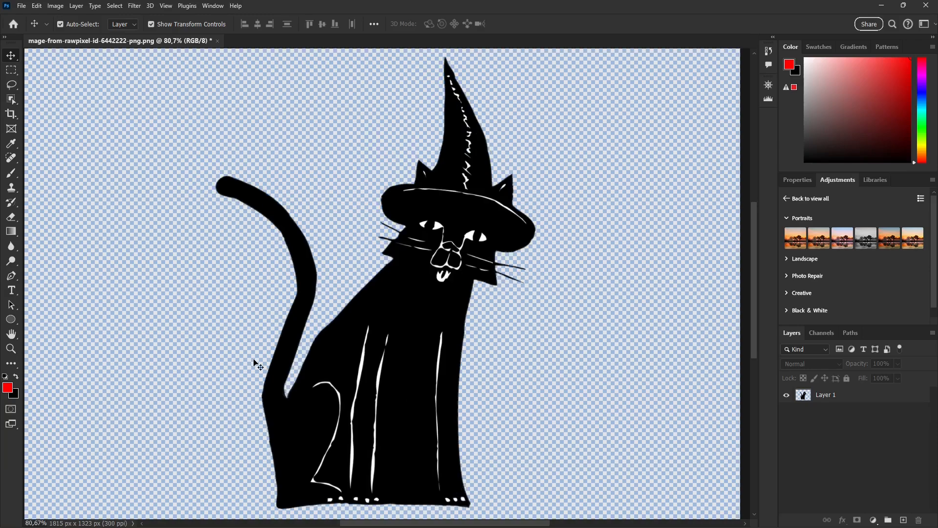